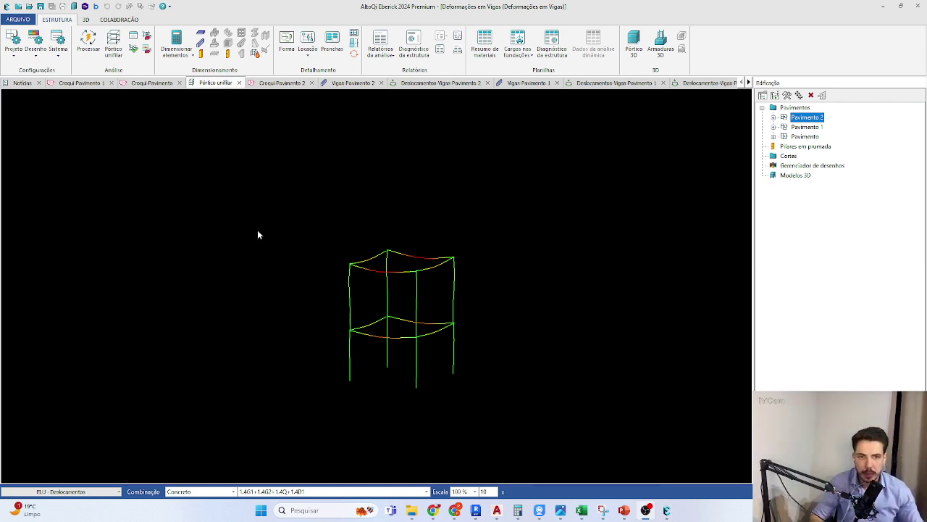
Step: Examine the ELU displacements along the beams of the unifilar frame under the 1.4G1+1.4G2+1.4Q+1.4D1 combination and the available result models
{"action": "left_click_drag", "start_coordinate": [228, 232], "coordinate": [315, 254]}
{"action": "scroll", "coordinate": [347, 260], "scroll_direction": "up", "scroll_amount": 4}
{"action": "scroll", "coordinate": [315, 297], "scroll_direction": "down", "scroll_amount": 5}
{"action": "left_click_drag", "start_coordinate": [404, 277], "coordinate": [331, 300]}
{"action": "mouse_move", "coordinate": [331, 301]}
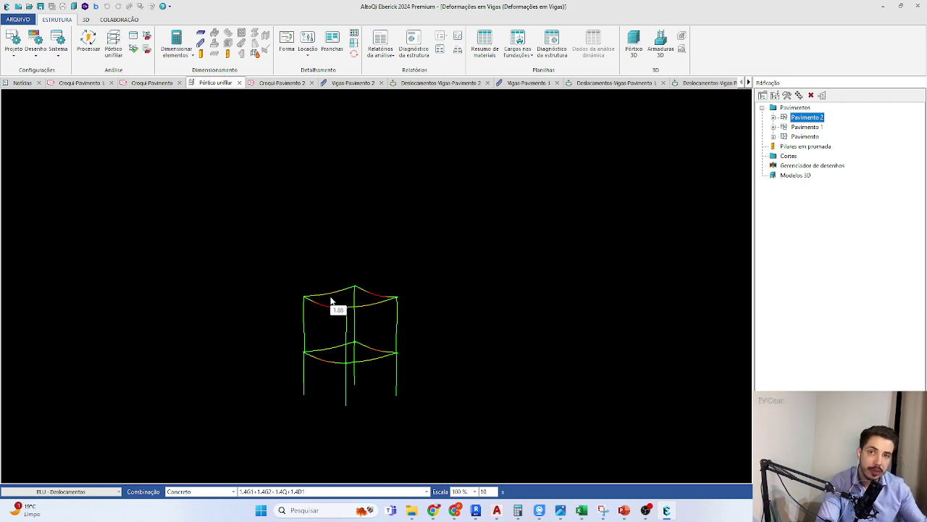
{"action": "scroll", "coordinate": [331, 300], "scroll_direction": "up", "scroll_amount": 3}
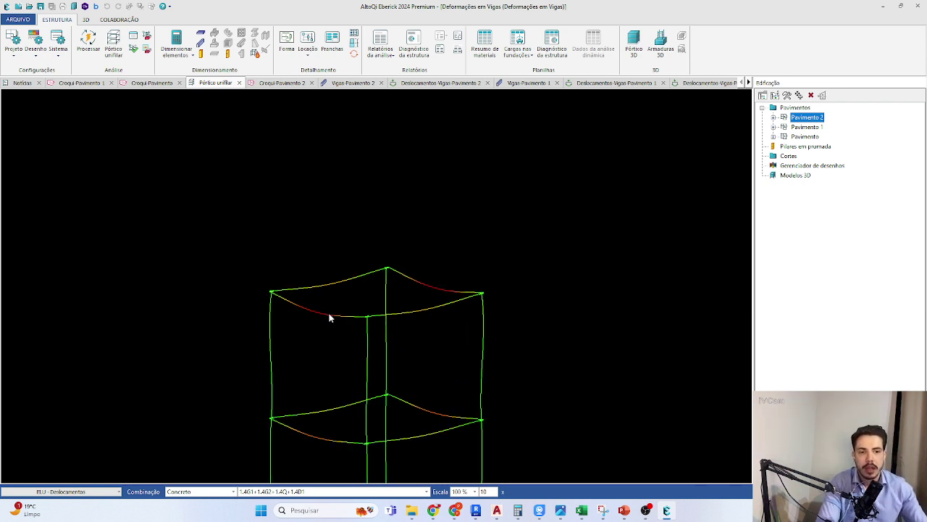
{"action": "left_click", "coordinate": [116, 491]}
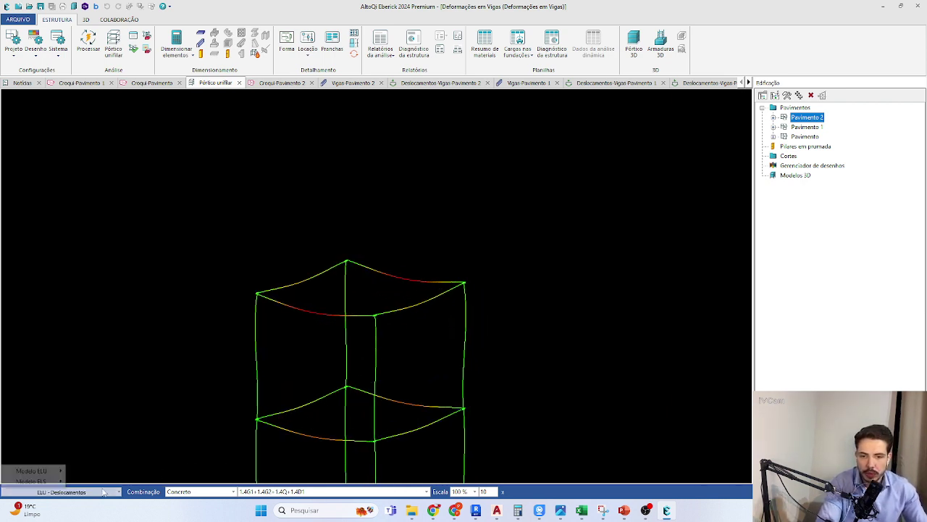
{"action": "left_click", "coordinate": [230, 411]}
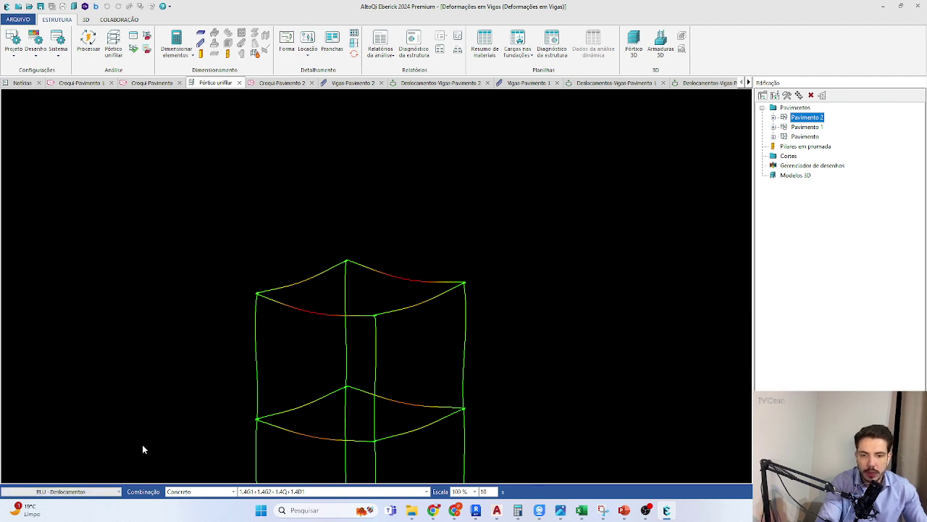
Step: Review the project's analysis settings, including the physical non-linearity stiffness factors, without changing them
{"action": "left_click", "coordinate": [13, 42]}
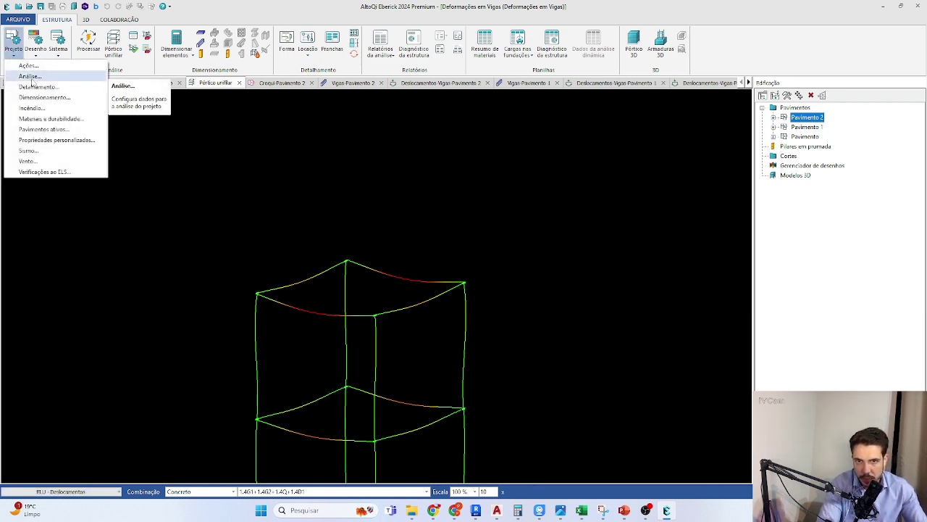
{"action": "left_click", "coordinate": [38, 71]}
{"action": "key", "text": "Escape"}
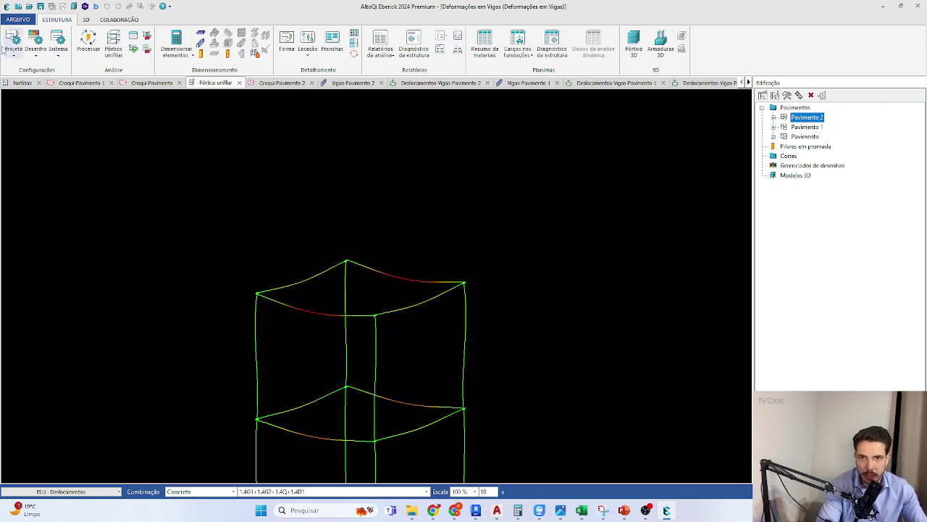
{"action": "left_click", "coordinate": [13, 42]}
{"action": "left_click", "coordinate": [30, 77]}
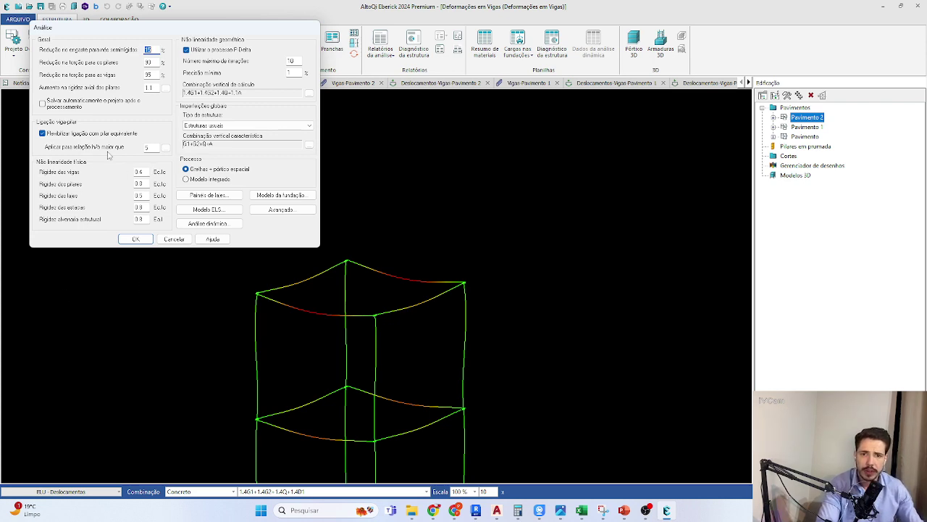
{"action": "key", "text": "Escape"}
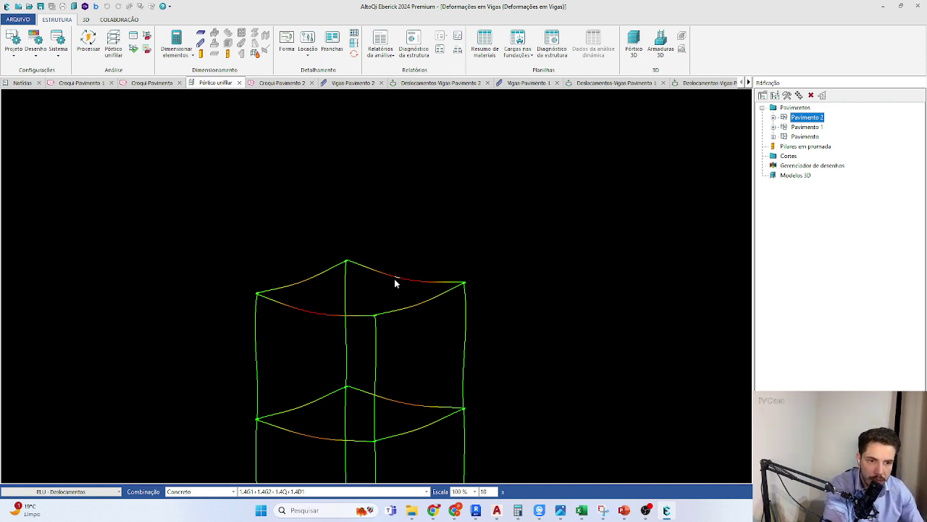
Step: Inspect the deformed frame from other sides and reopen the unifilar frame view with its displacement legend
{"action": "left_click_drag", "start_coordinate": [395, 279], "coordinate": [237, 283]}
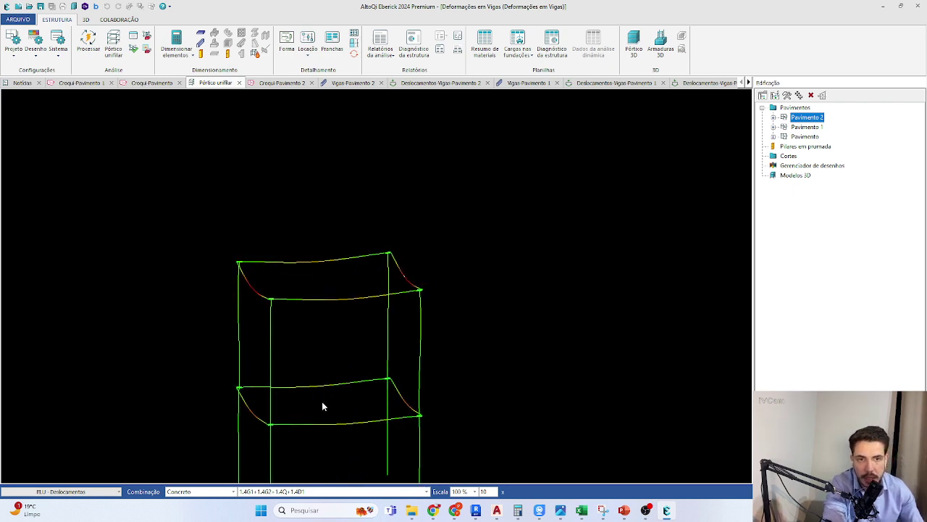
{"action": "left_click_drag", "start_coordinate": [323, 404], "coordinate": [218, 313]}
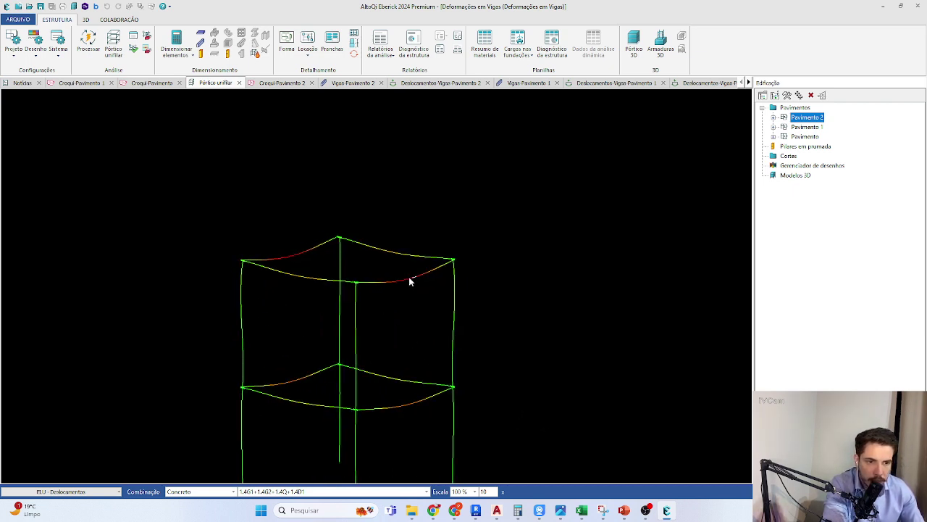
{"action": "left_click_drag", "start_coordinate": [416, 273], "coordinate": [452, 181]}
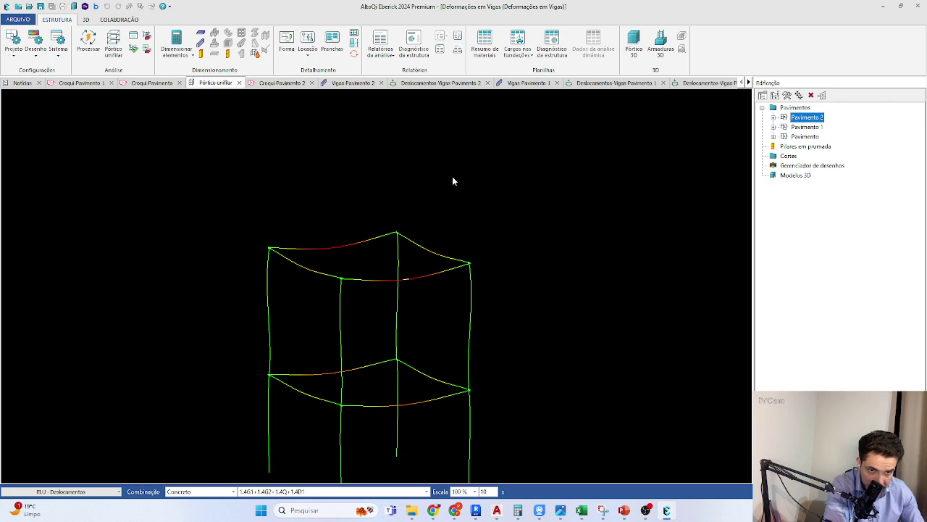
{"action": "left_click", "coordinate": [239, 82]}
{"action": "left_click", "coordinate": [113, 45]}
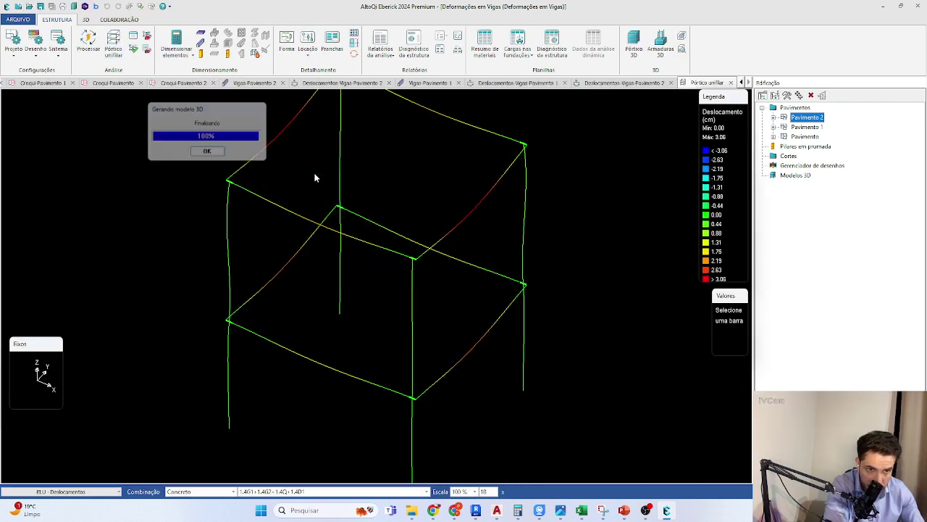
Step: Read the displacement values at midspan of beam V3 on Pavimento 2 and review the list of concrete load combinations
{"action": "left_click_drag", "start_coordinate": [427, 230], "coordinate": [439, 222]}
{"action": "left_click", "coordinate": [440, 224]}
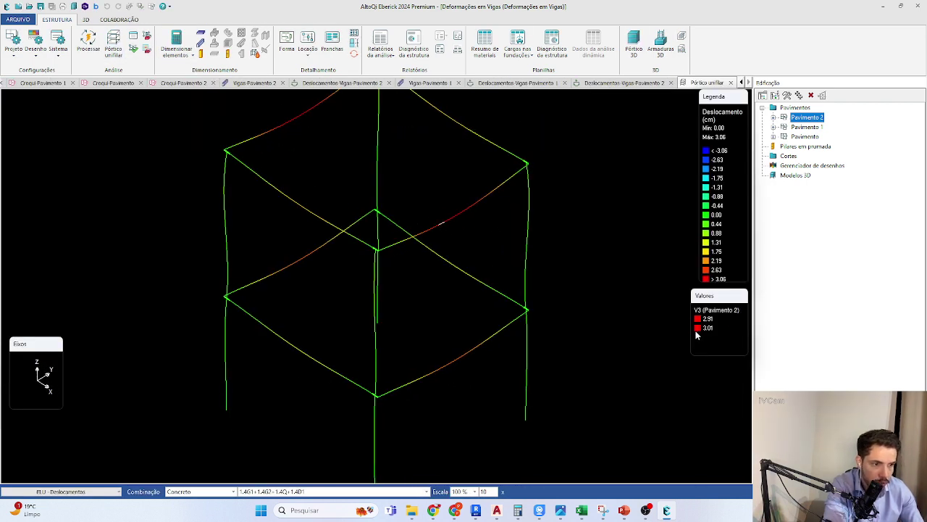
{"action": "left_click_drag", "start_coordinate": [456, 275], "coordinate": [387, 200]}
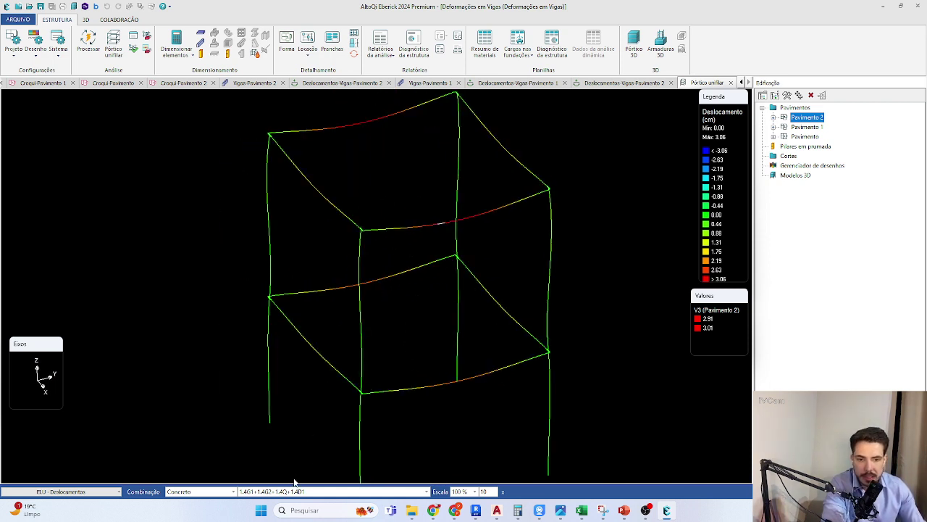
{"action": "left_click", "coordinate": [255, 492]}
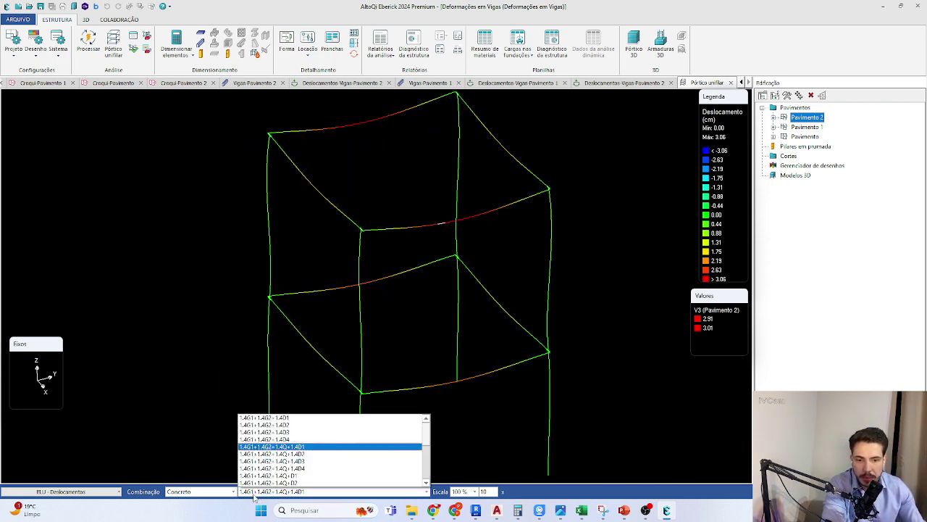
{"action": "left_click", "coordinate": [281, 494]}
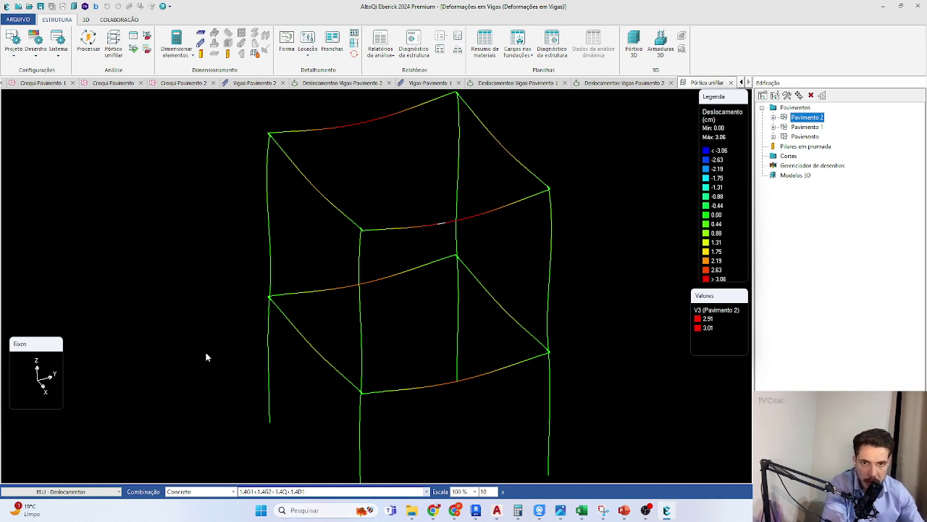
Step: Open the structural analysis options and keep frame and slab displacement determination enabled with calculated cracked stiffness
{"action": "left_click", "coordinate": [88, 42]}
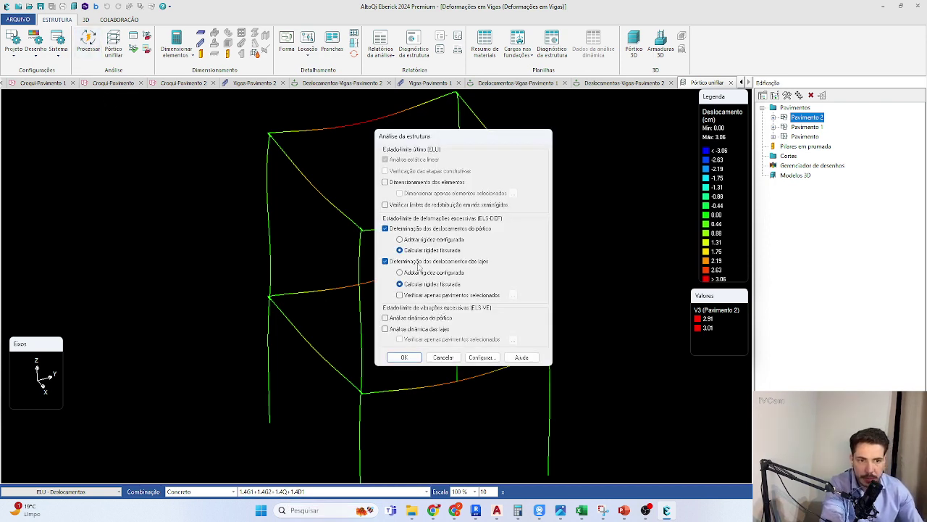
{"action": "left_click", "coordinate": [419, 262]}
{"action": "left_click", "coordinate": [417, 229]}
{"action": "left_click", "coordinate": [420, 230]}
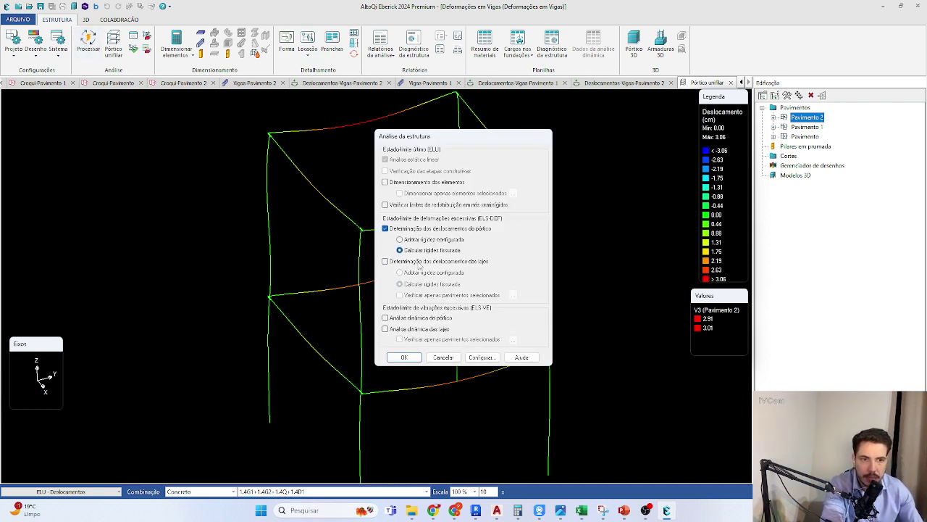
{"action": "left_click", "coordinate": [422, 262]}
{"action": "left_click", "coordinate": [398, 262]}
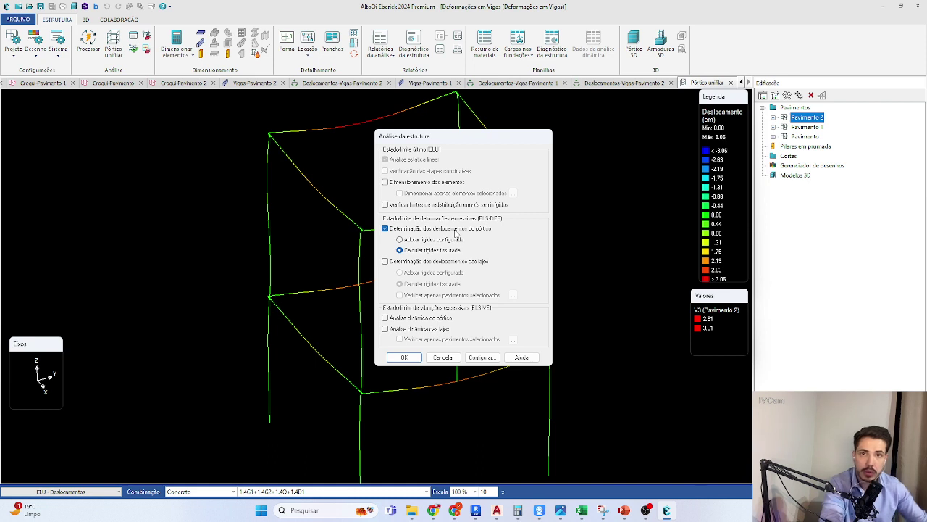
{"action": "left_click", "coordinate": [401, 263]}
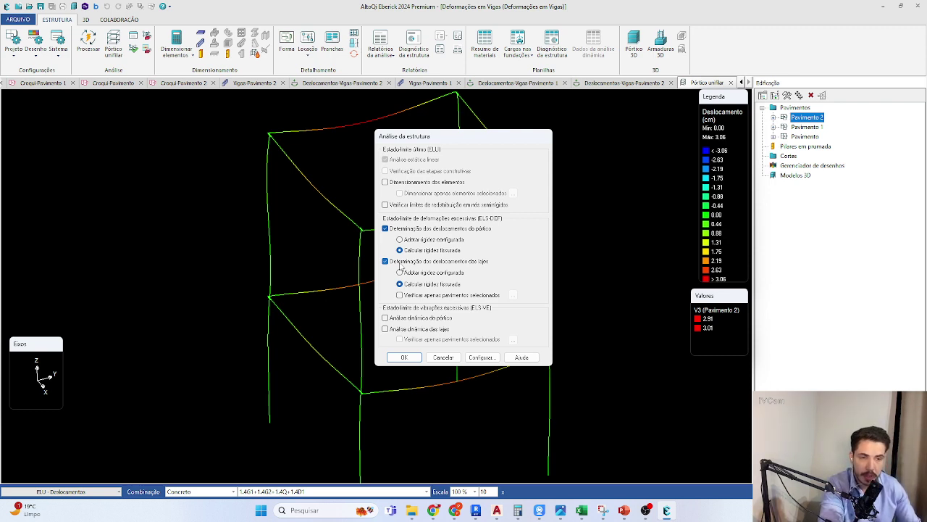
{"action": "left_click", "coordinate": [397, 229]}
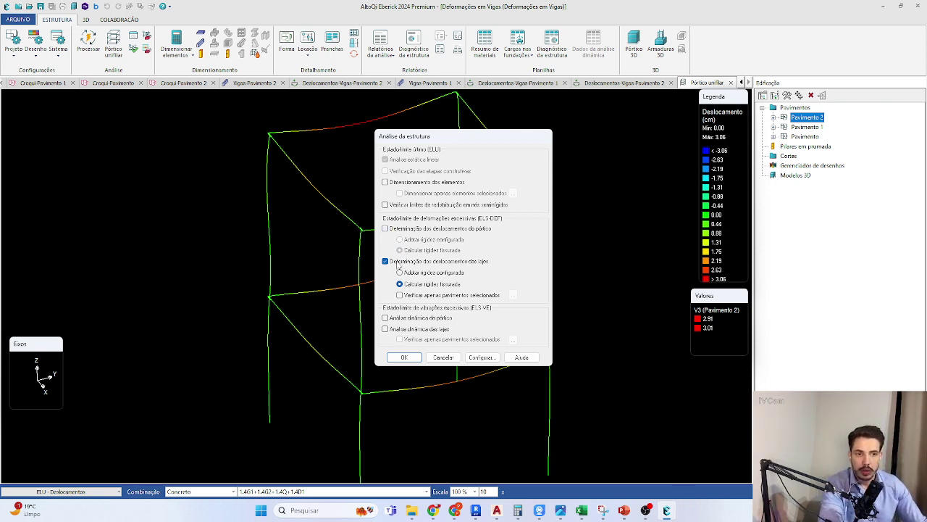
{"action": "left_click", "coordinate": [393, 263]}
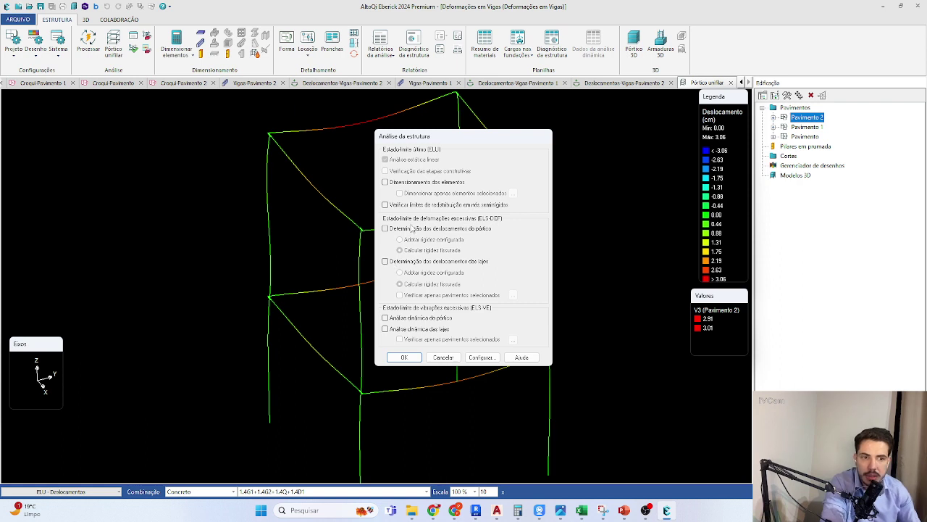
{"action": "left_click", "coordinate": [400, 230]}
{"action": "left_click", "coordinate": [398, 262]}
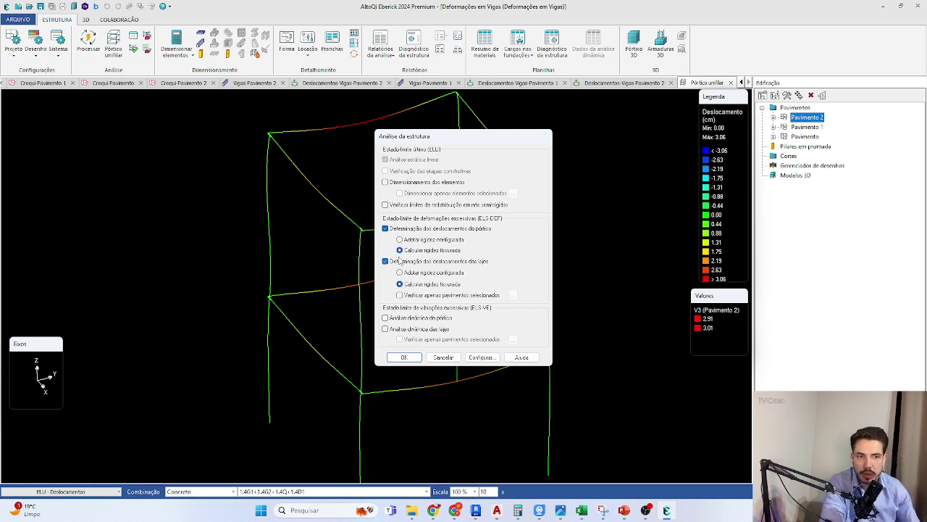
{"action": "left_click", "coordinate": [411, 183]}
{"action": "left_click", "coordinate": [394, 328]}
{"action": "left_click", "coordinate": [394, 317]}
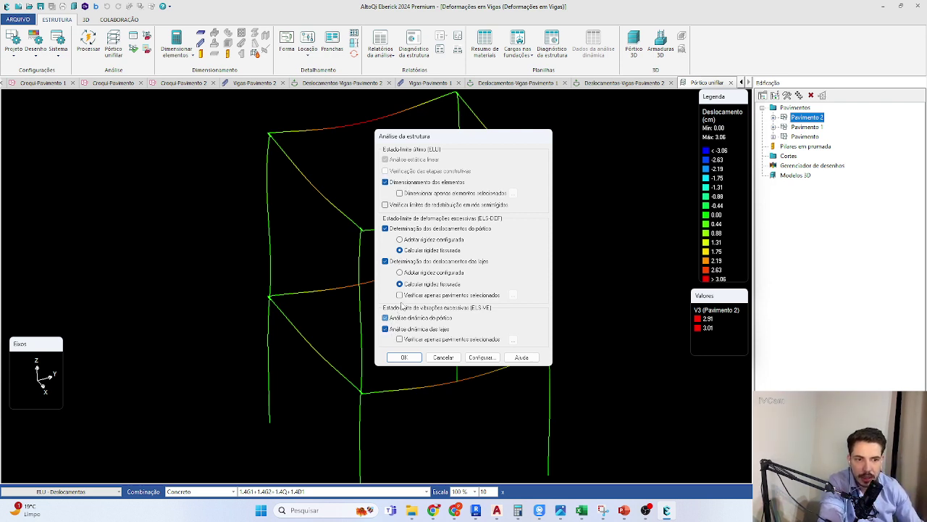
{"action": "left_click", "coordinate": [395, 329]}
{"action": "left_click", "coordinate": [394, 317]}
{"action": "left_click", "coordinate": [396, 260]}
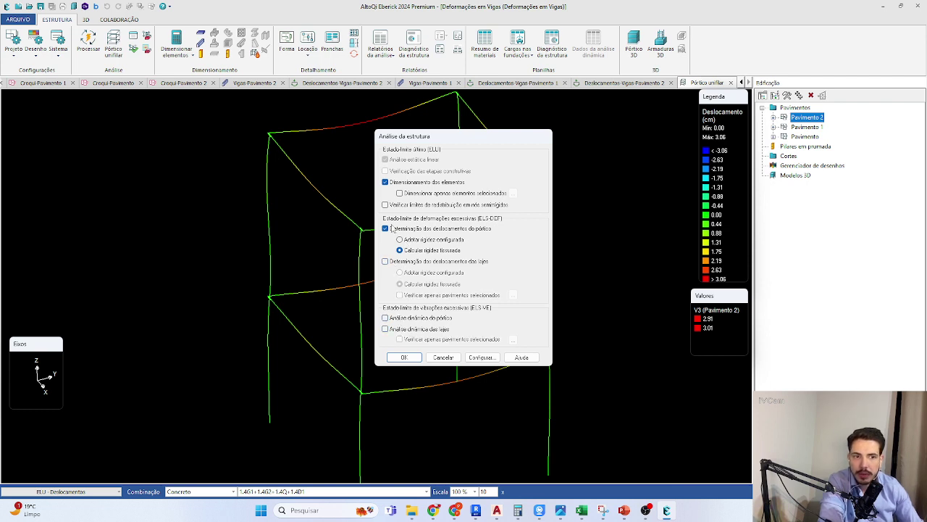
{"action": "left_click", "coordinate": [391, 262]}
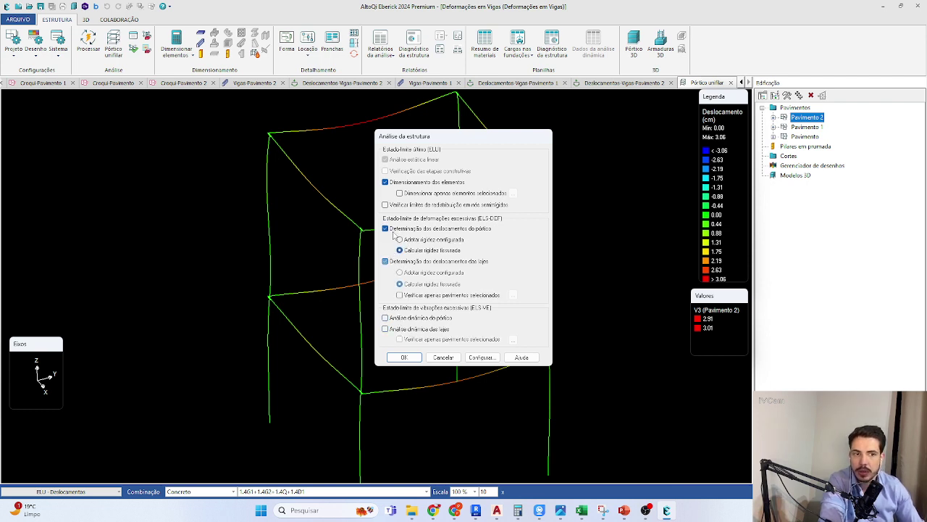
{"action": "left_click", "coordinate": [402, 183]}
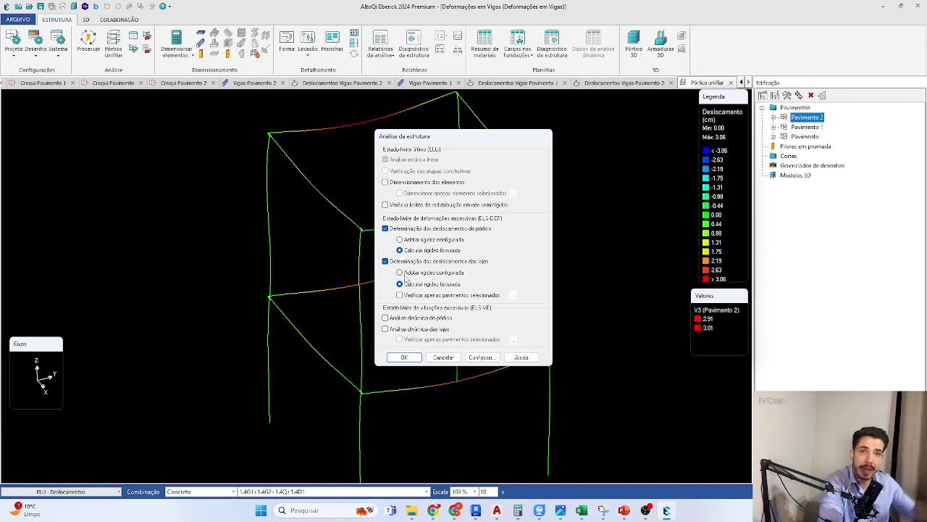
Step: Run the structural analysis with frame and slab displacement determination enabled using calculated cracked stiffness, leaving element design off
{"action": "left_click", "coordinate": [420, 228]}
{"action": "left_click", "coordinate": [400, 261]}
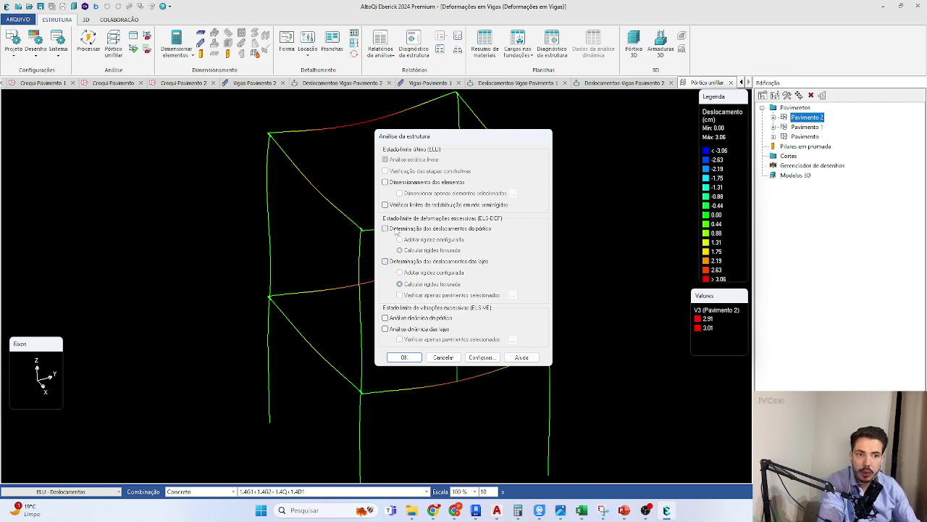
{"action": "left_click", "coordinate": [390, 228]}
{"action": "left_click", "coordinate": [398, 262]}
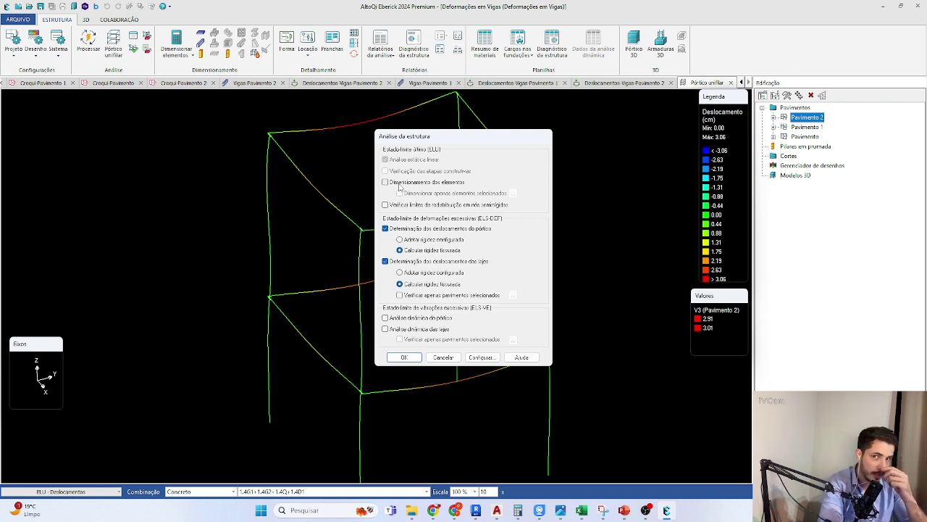
{"action": "left_click", "coordinate": [395, 359]}
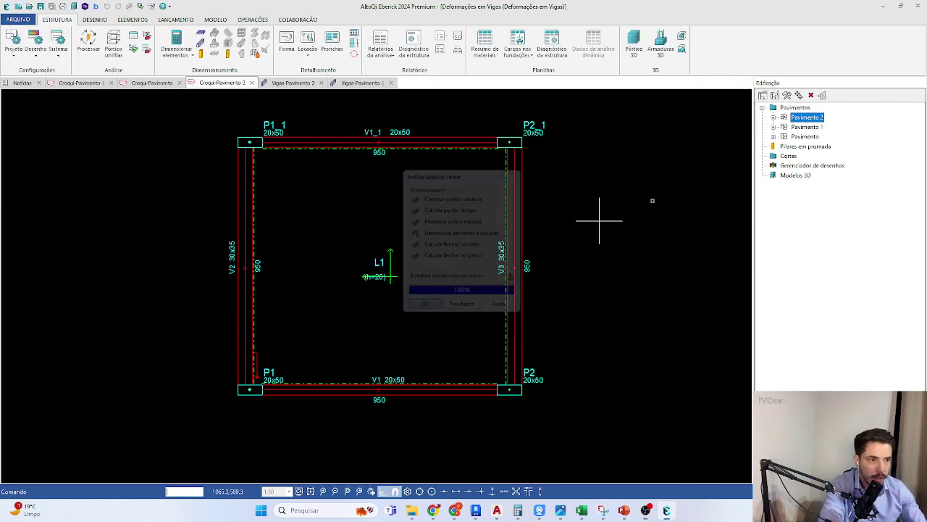
Step: Open the beam displacements drawing for Pavimento 2 and examine its visual sensory acceptability table under the Envoltória combination
{"action": "left_click", "coordinate": [197, 52]}
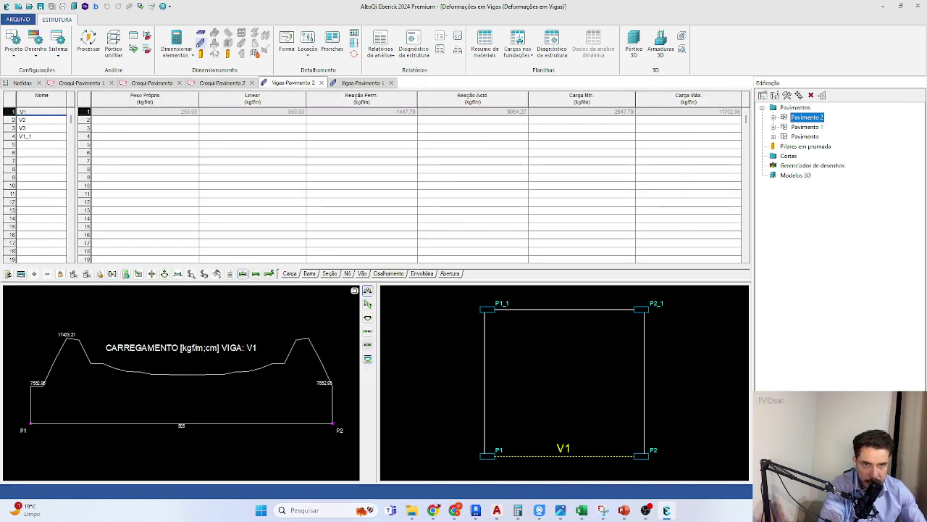
{"action": "left_click", "coordinate": [165, 275]}
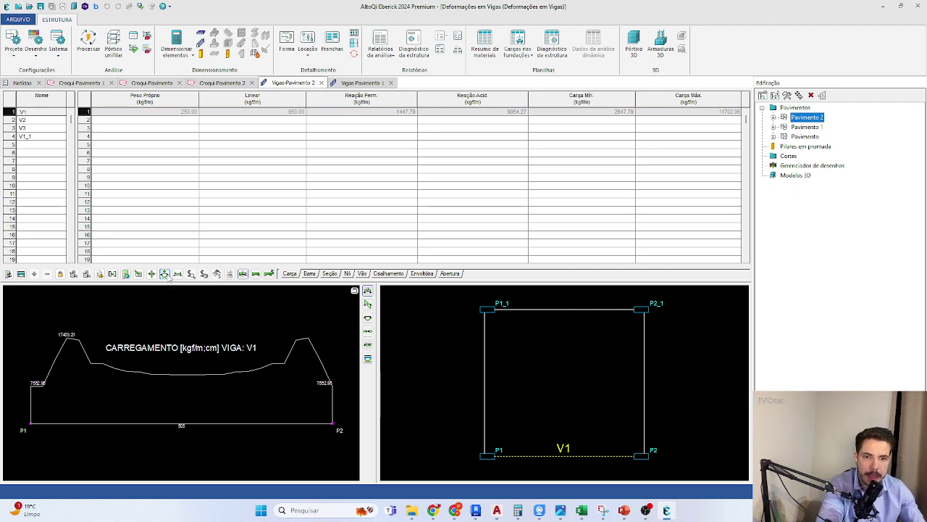
{"action": "scroll", "coordinate": [290, 254], "scroll_direction": "up", "scroll_amount": 1}
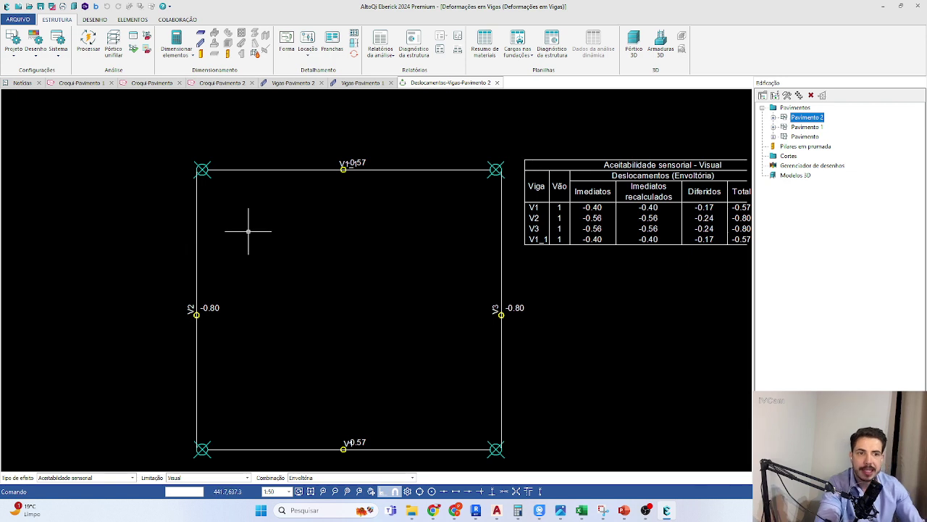
{"action": "middle_click_drag", "start_coordinate": [361, 244], "coordinate": [166, 243]}
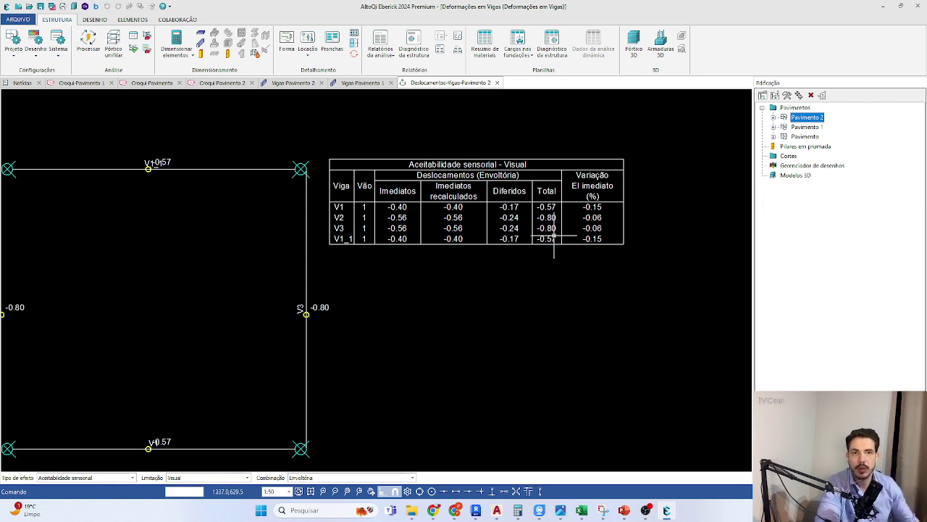
{"action": "scroll", "coordinate": [464, 210], "scroll_direction": "down", "scroll_amount": 2}
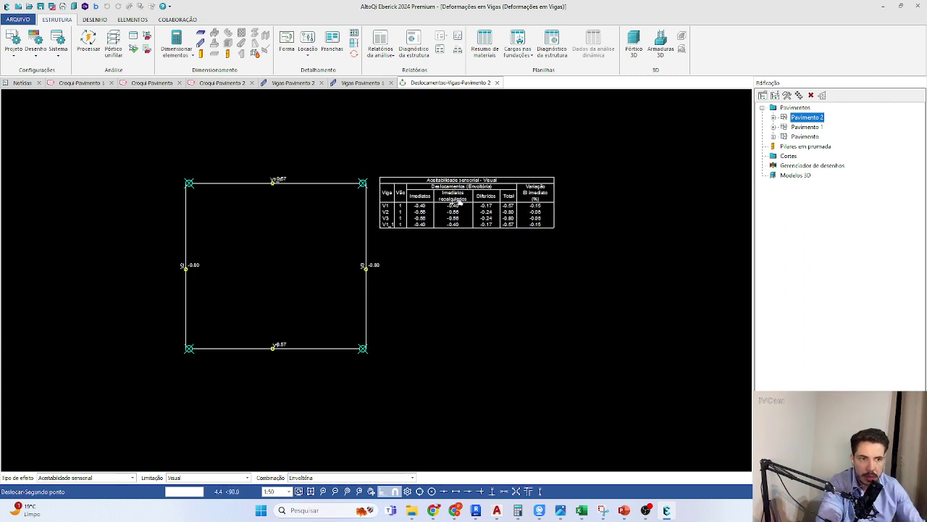
Step: Examine the total displacement of beam V3 in the visual acceptability table of the Pavimento 2 beam displacements drawing
{"action": "scroll", "coordinate": [491, 225], "scroll_direction": "up", "scroll_amount": 2}
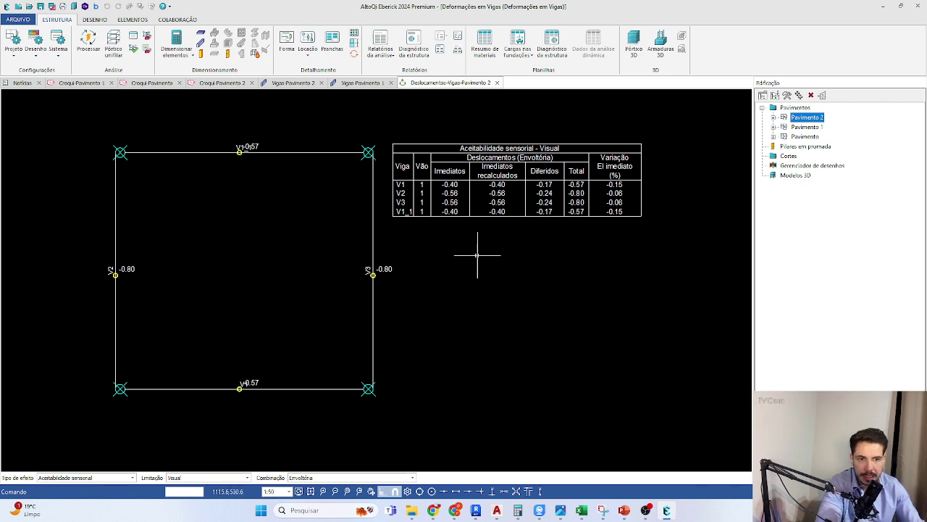
{"action": "mouse_move", "coordinate": [422, 280]}
{"action": "left_mouse_down"}
{"action": "mouse_move", "coordinate": [404, 286]}
{"action": "mouse_move", "coordinate": [320, 259]}
{"action": "left_mouse_up"}
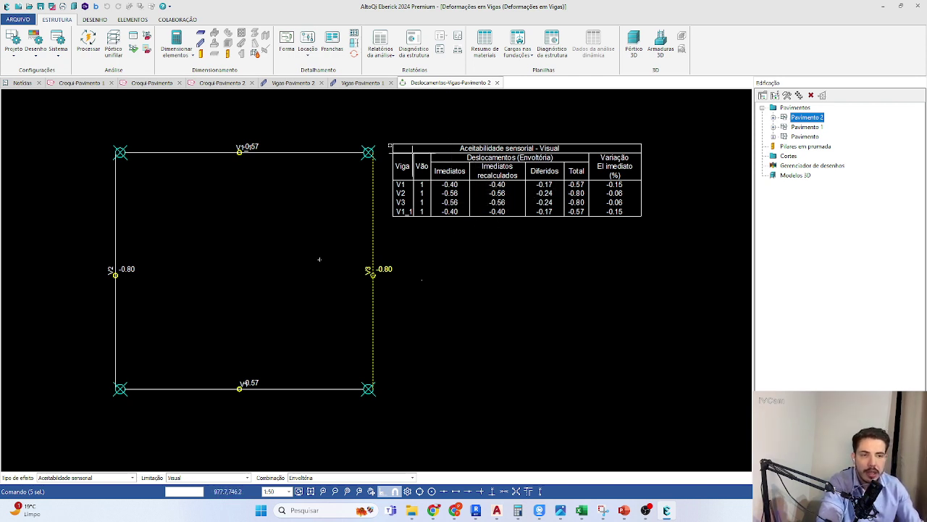
{"action": "left_click", "coordinate": [362, 82]}
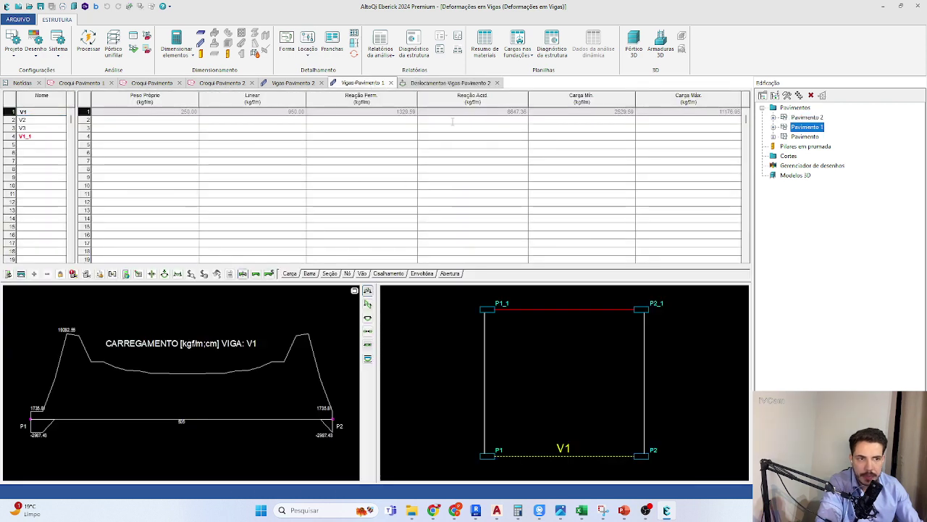
{"action": "left_click", "coordinate": [449, 83]}
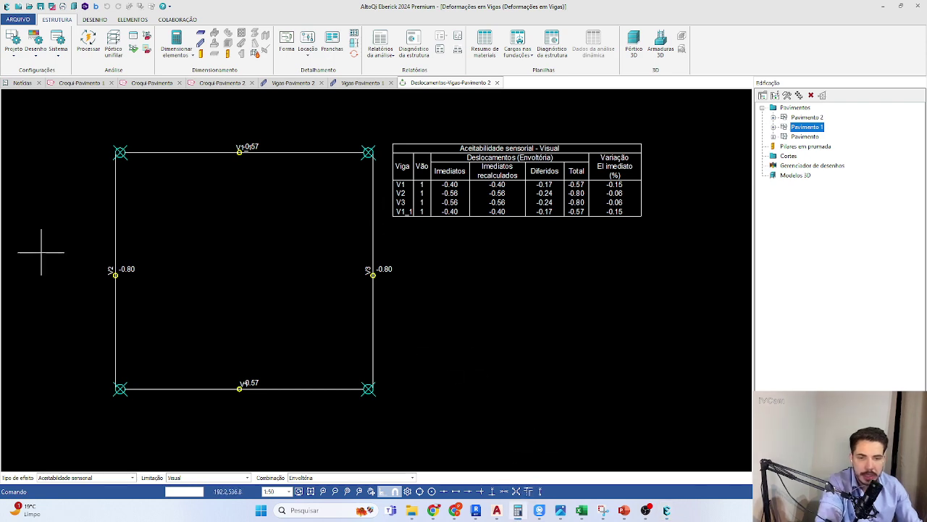
Step: Measure the span of beam V3 between its two supporting columns in the displacements drawing
{"action": "left_click_drag", "start_coordinate": [0, 54], "coordinate": [0, 45]}
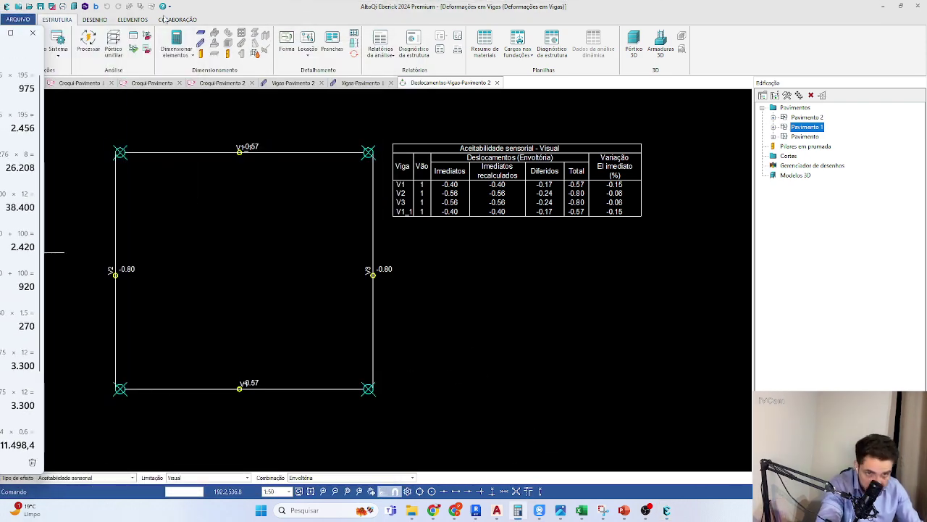
{"action": "left_click", "coordinate": [94, 19]}
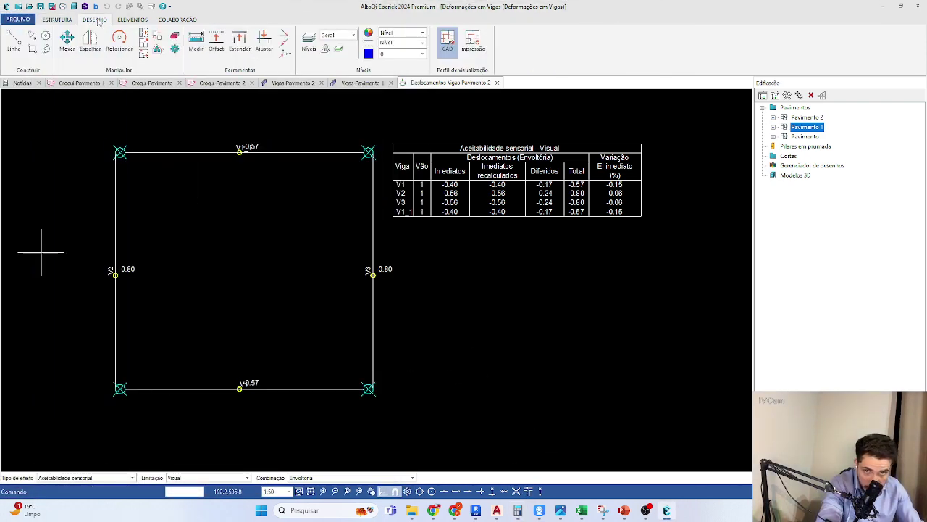
{"action": "left_click", "coordinate": [196, 42]}
{"action": "left_click", "coordinate": [369, 153]}
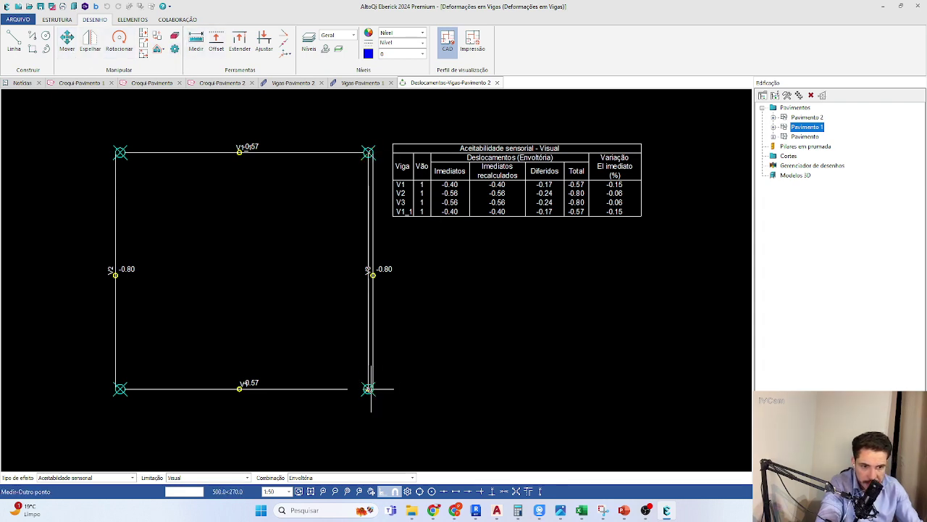
{"action": "left_click", "coordinate": [368, 389]}
Step: Calculate the displacement limit for beam V3 as 500/250 in the Windows calculator and end the measurement
{"action": "left_click_drag", "start_coordinate": [0, 55], "coordinate": [342, 59]}
{"action": "type", "text": "500/250"}
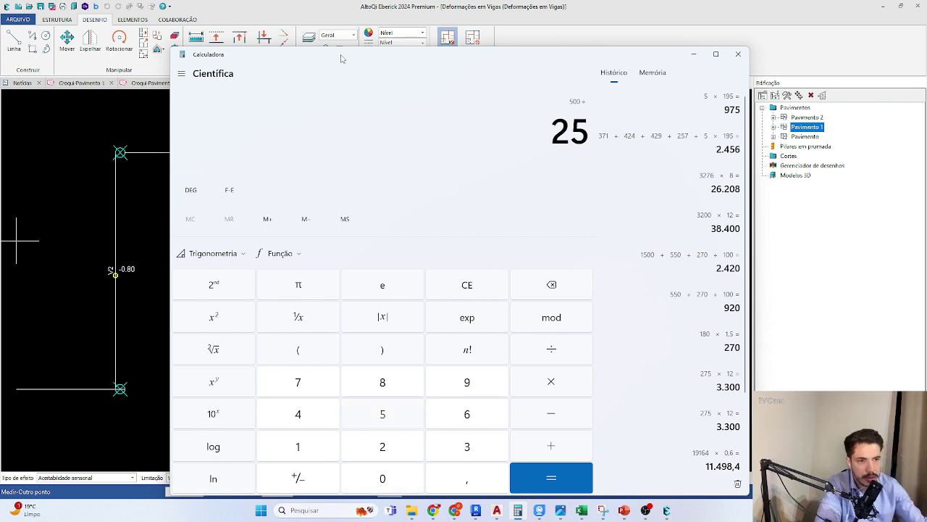
{"action": "key", "text": "Return"}
{"action": "right_click", "coordinate": [149, 234]}
{"action": "left_click_drag", "start_coordinate": [154, 238], "coordinate": [262, 265]}
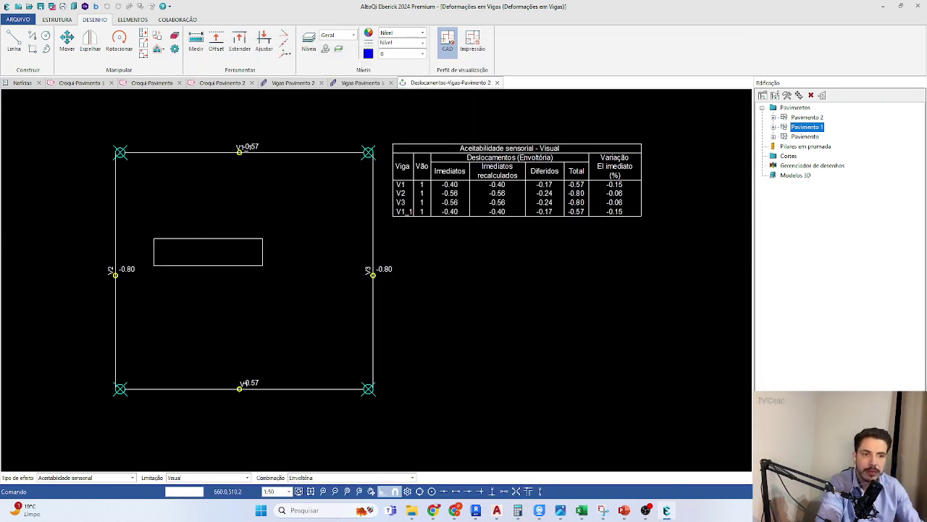
Step: Open the unifilar frame model and display the immediate displacements of the ELS model
{"action": "left_click", "coordinate": [58, 20]}
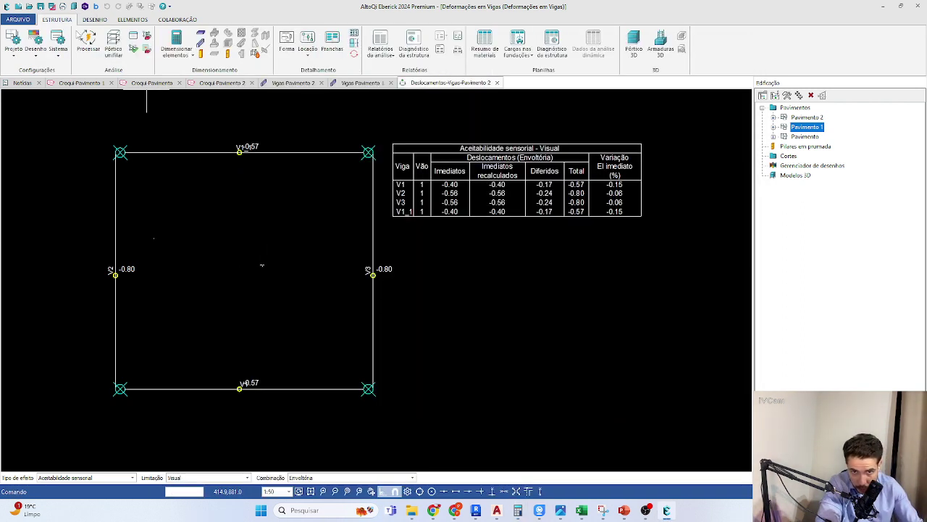
{"action": "left_click", "coordinate": [113, 45]}
{"action": "left_click_drag", "start_coordinate": [457, 291], "coordinate": [377, 239]}
{"action": "left_click", "coordinate": [428, 203]}
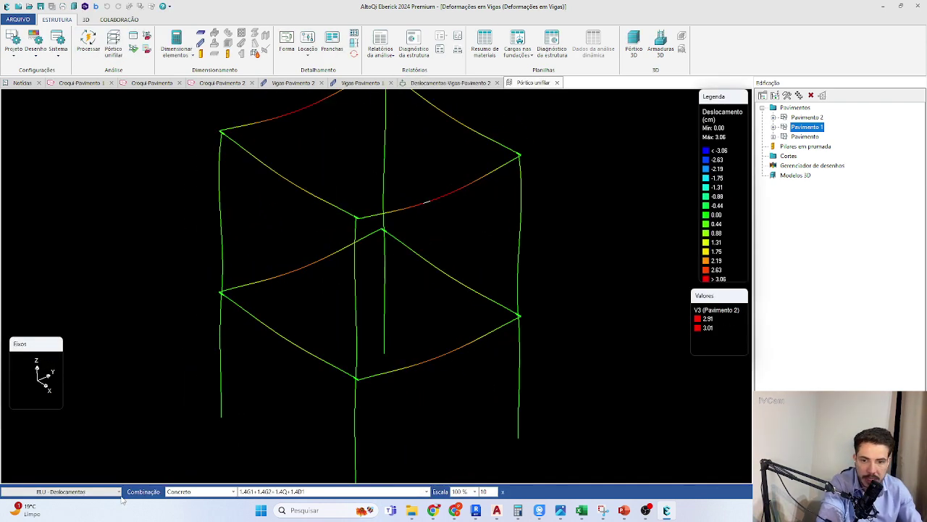
{"action": "left_click", "coordinate": [119, 492]}
{"action": "mouse_move", "coordinate": [53, 481]}
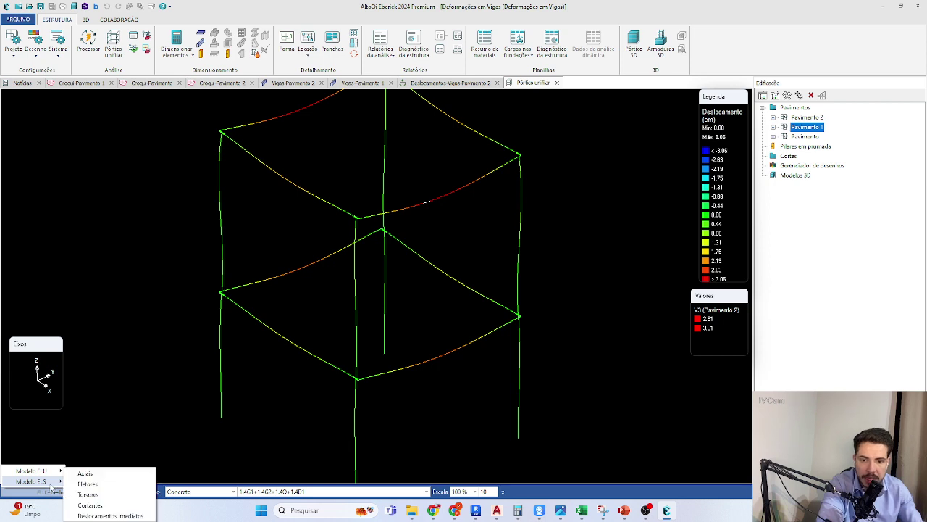
{"action": "left_click", "coordinate": [109, 515]}
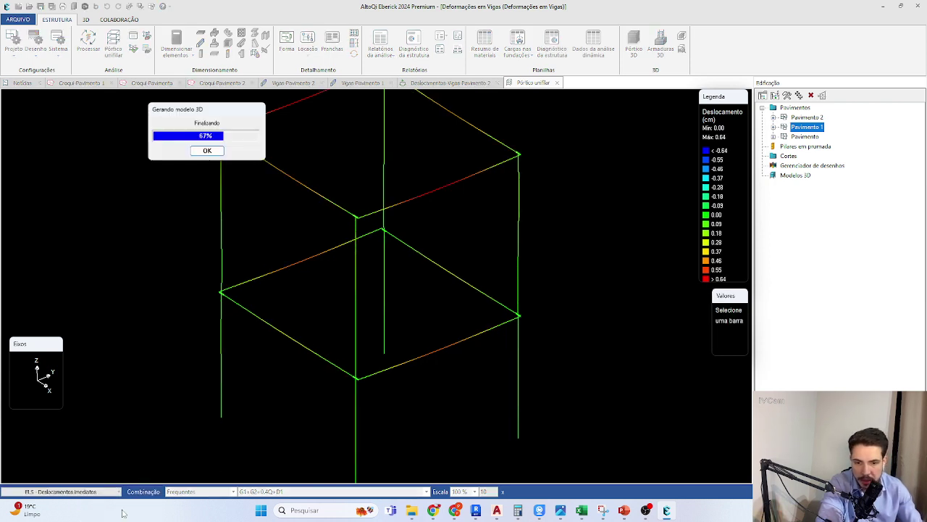
Step: Read the node translations of the bars at midspan of beam V3 on Pavimento 2
{"action": "left_click", "coordinate": [429, 192]}
{"action": "double_click", "coordinate": [429, 195]}
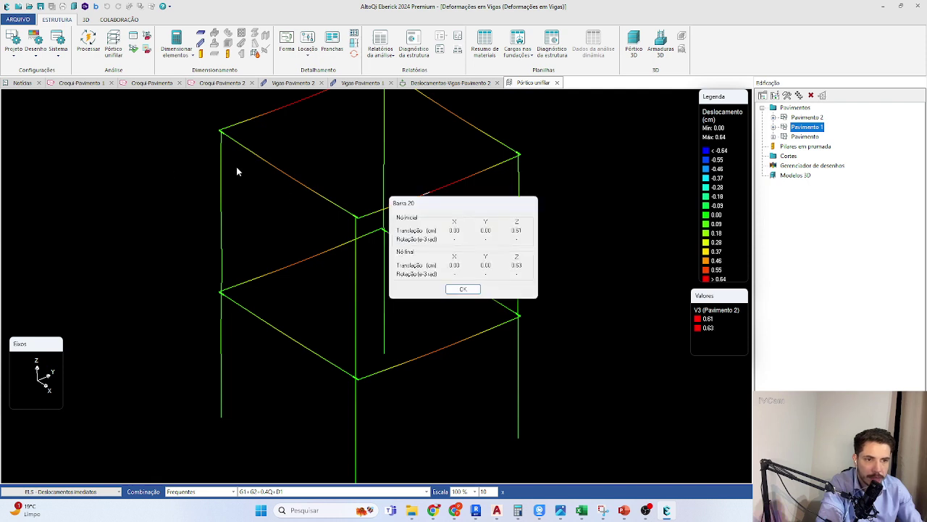
{"action": "left_click", "coordinate": [462, 287]}
{"action": "left_click_drag", "start_coordinate": [311, 206], "coordinate": [480, 178]}
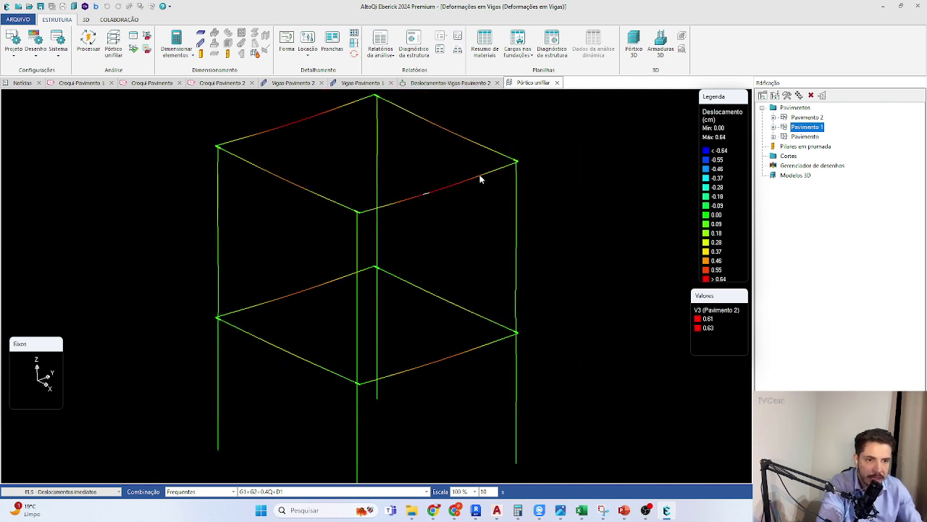
Step: Show the frame under frequent combination G1+G2+0.4Q+D3 and examine the immediate displacements in the Pavimento 2 beam drawing's table
{"action": "left_click", "coordinate": [281, 491]}
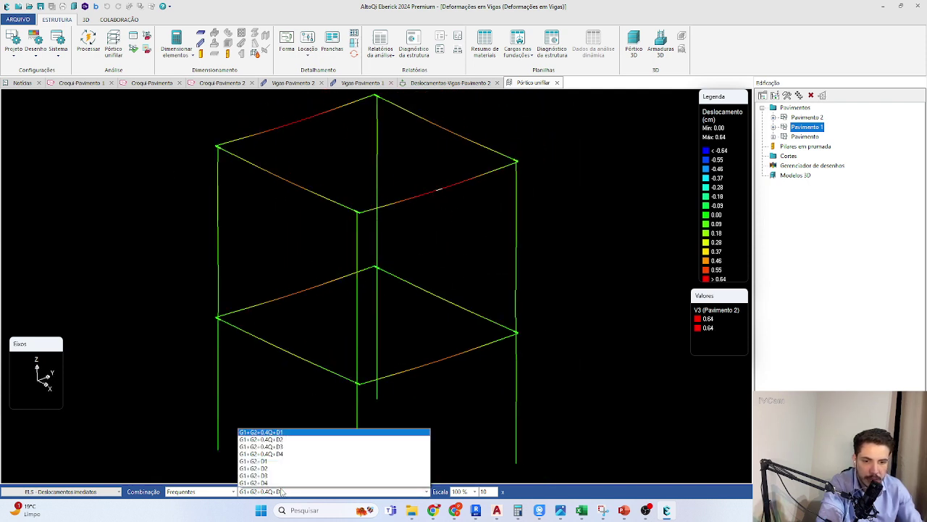
{"action": "left_click", "coordinate": [319, 454]}
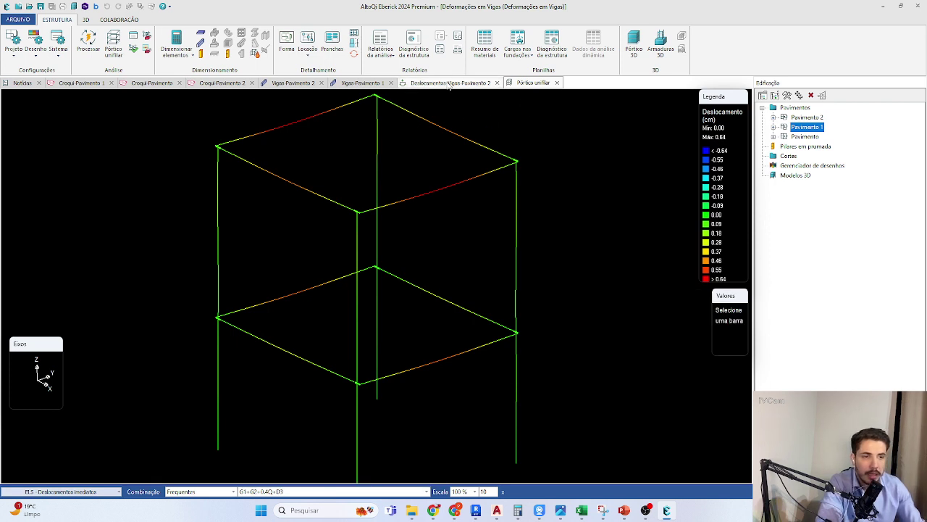
{"action": "left_click", "coordinate": [455, 82]}
{"action": "scroll", "coordinate": [365, 186], "scroll_direction": "up", "scroll_amount": 2}
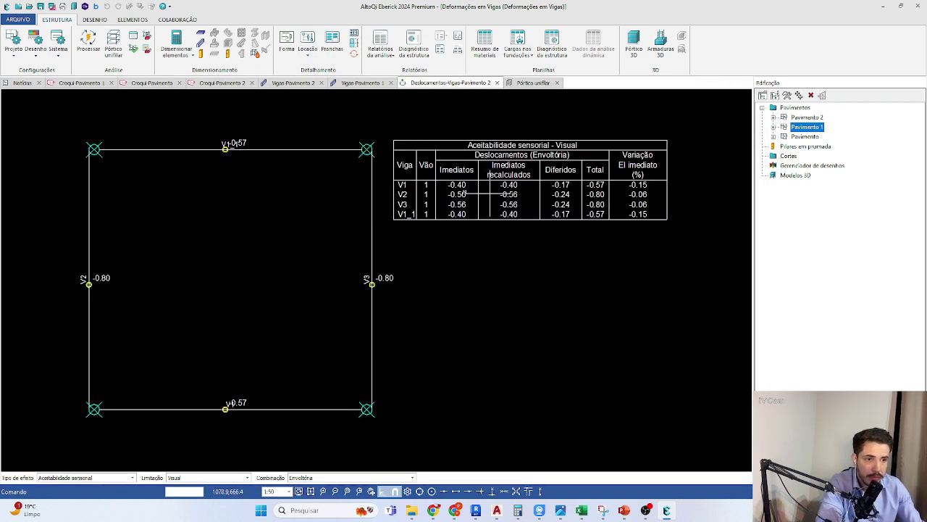